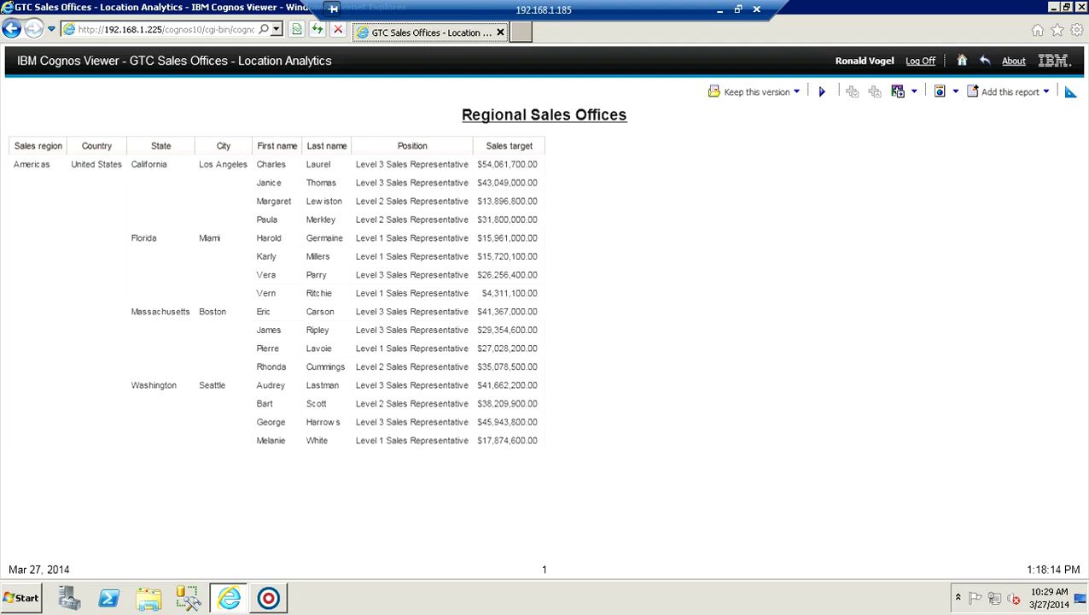
Switch from Internet Explorer to the Spotfire analysis showing the Retailer View table
{"action": "key", "text": "alt+Tab"}
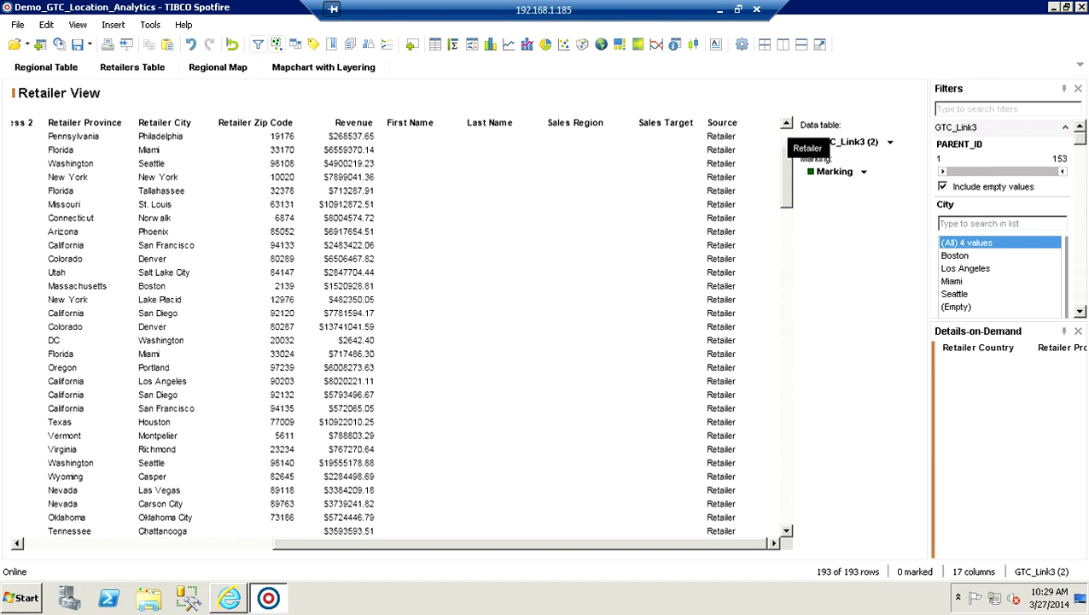
Scroll the Retailer View down to its Regional Office rows, then switch to the map chart page
{"action": "scroll", "coordinate": [773, 135], "scroll_direction": "down", "scroll_amount": 1}
{"action": "scroll", "coordinate": [772, 135], "scroll_direction": "down", "scroll_amount": 4}
{"action": "scroll", "coordinate": [418, 333], "scroll_direction": "down", "scroll_amount": 1}
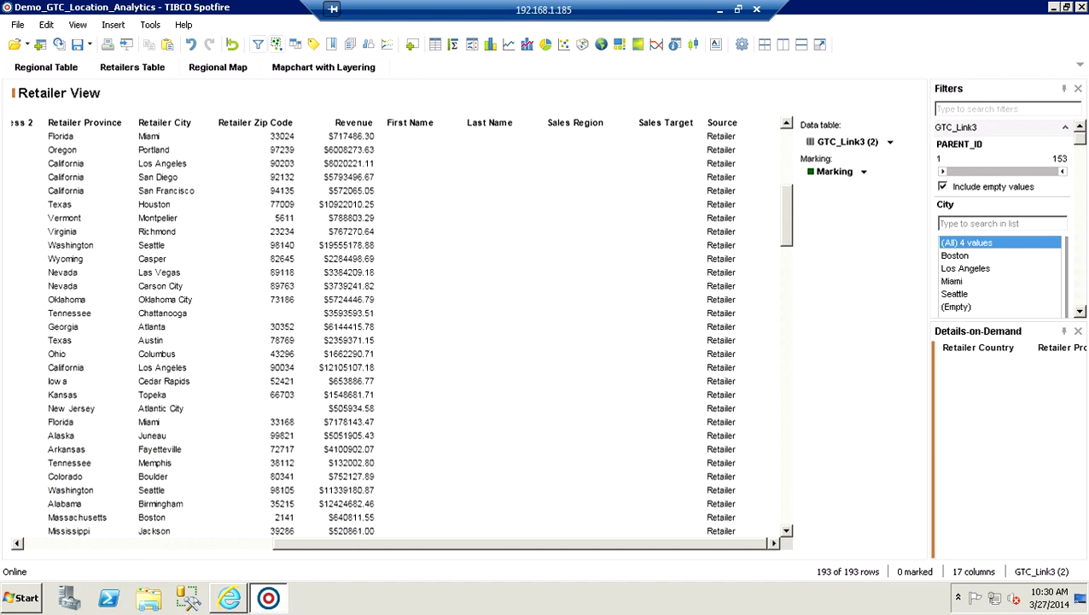
{"action": "scroll", "coordinate": [418, 333], "scroll_direction": "down", "scroll_amount": 4}
{"action": "scroll", "coordinate": [418, 333], "scroll_direction": "down", "scroll_amount": 3}
{"action": "scroll", "coordinate": [418, 333], "scroll_direction": "down", "scroll_amount": 4}
{"action": "scroll", "coordinate": [418, 333], "scroll_direction": "down", "scroll_amount": 1}
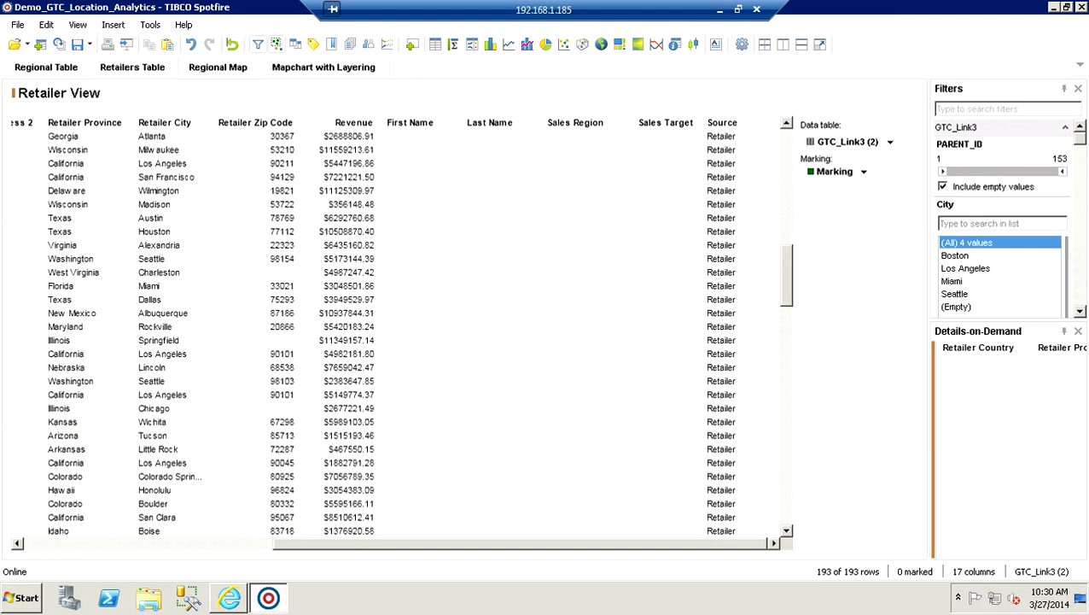
{"action": "scroll", "coordinate": [419, 333], "scroll_direction": "down", "scroll_amount": 2}
{"action": "scroll", "coordinate": [418, 333], "scroll_direction": "down", "scroll_amount": 1}
{"action": "scroll", "coordinate": [419, 333], "scroll_direction": "down", "scroll_amount": 4}
{"action": "scroll", "coordinate": [419, 332], "scroll_direction": "down", "scroll_amount": 4}
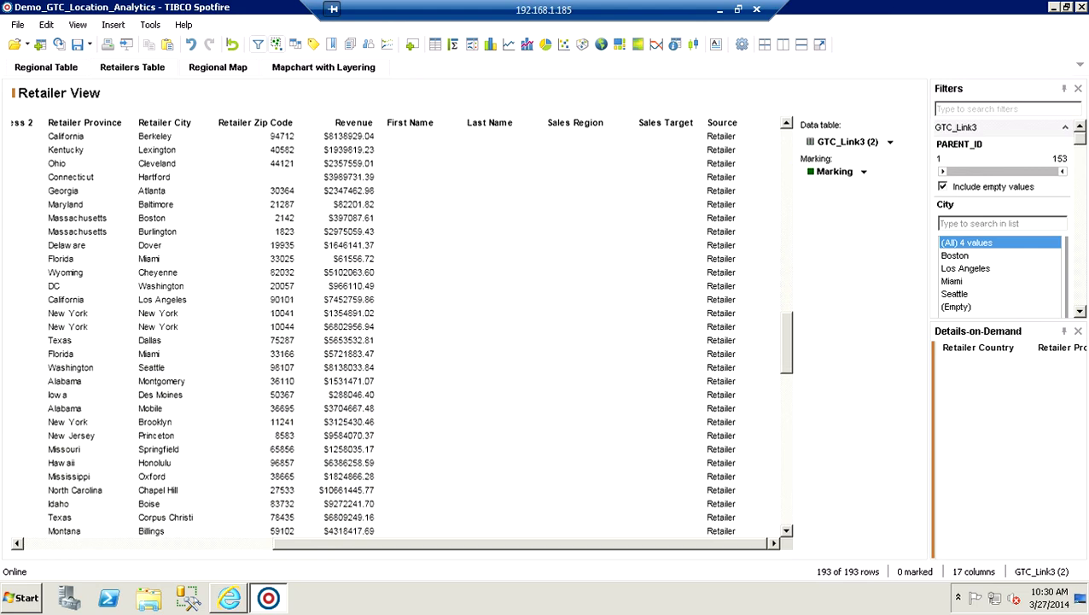
{"action": "scroll", "coordinate": [418, 333], "scroll_direction": "down", "scroll_amount": 4}
{"action": "scroll", "coordinate": [419, 333], "scroll_direction": "down", "scroll_amount": 2}
{"action": "scroll", "coordinate": [418, 333], "scroll_direction": "down", "scroll_amount": 8}
{"action": "scroll", "coordinate": [418, 333], "scroll_direction": "down", "scroll_amount": 7}
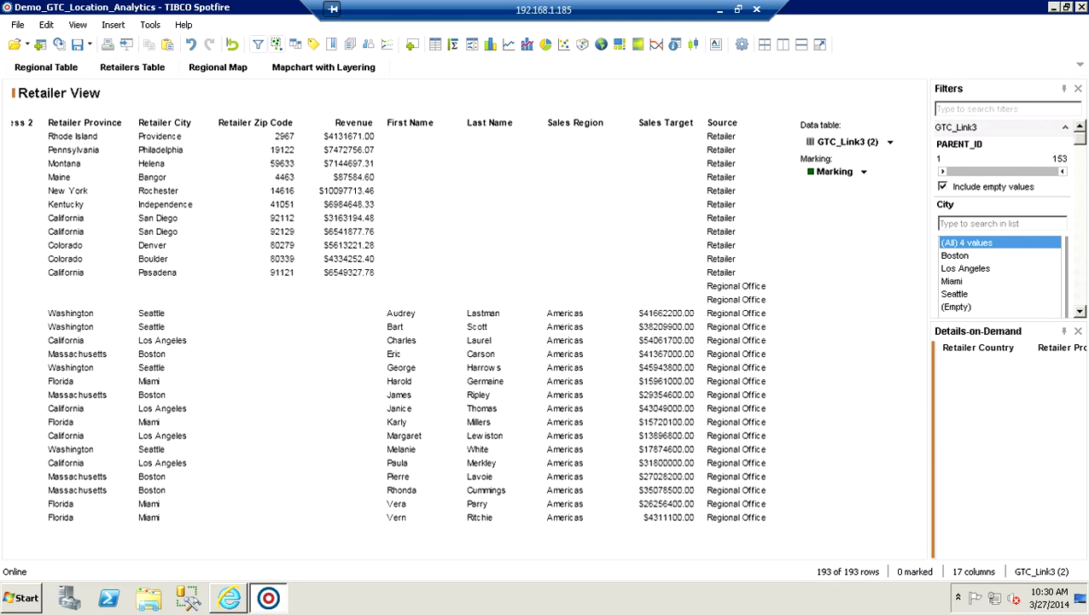
{"action": "left_click", "coordinate": [323, 67]}
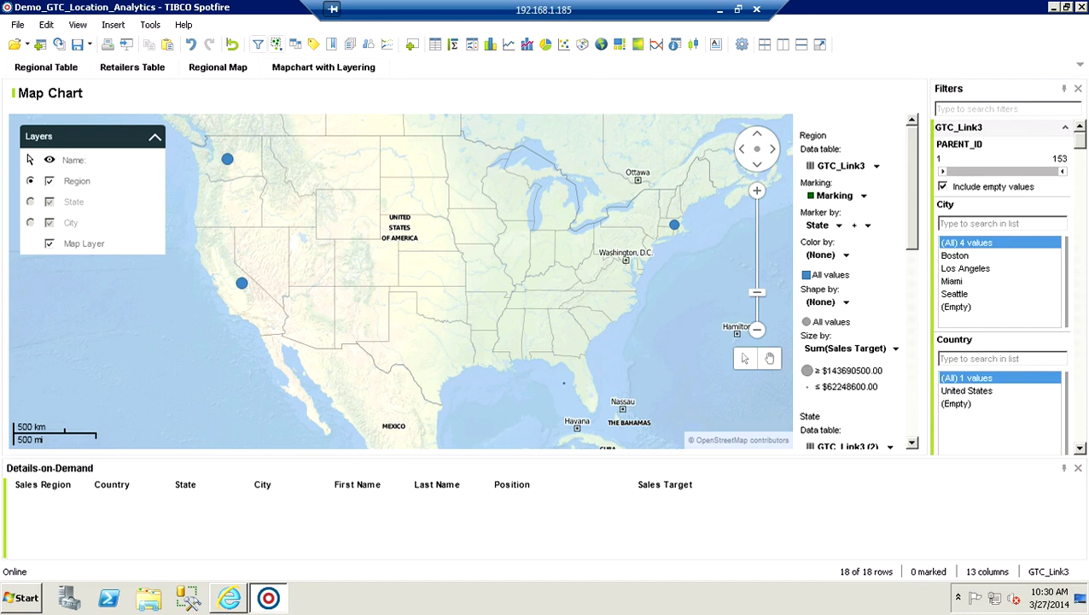
Mark the Miami office marker to list its sales representatives in Details-on-Demand
{"action": "left_click", "coordinate": [563, 383]}
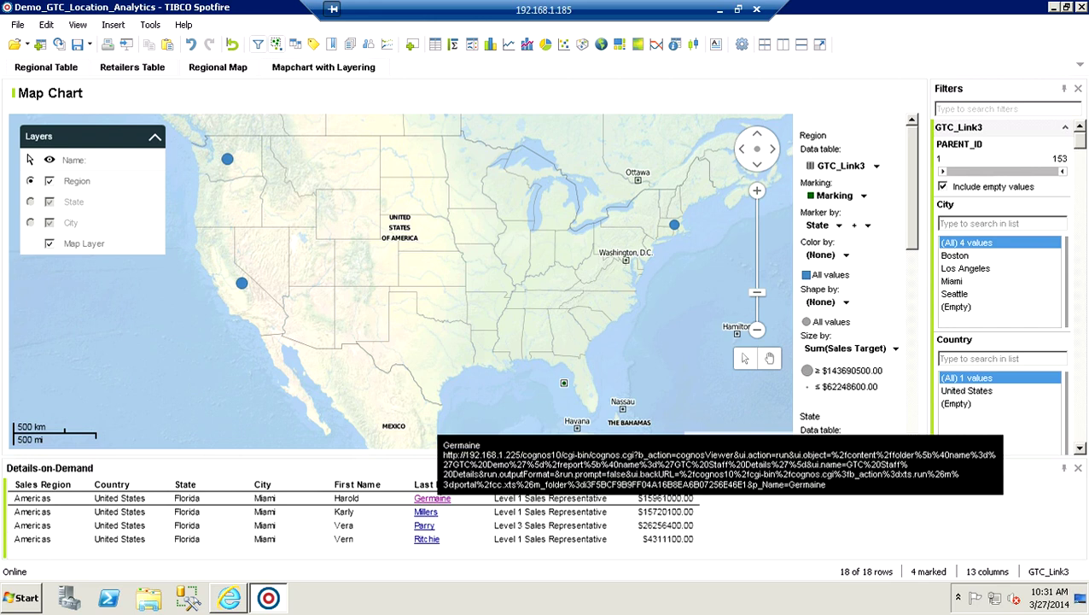
{"action": "left_click", "coordinate": [432, 497]}
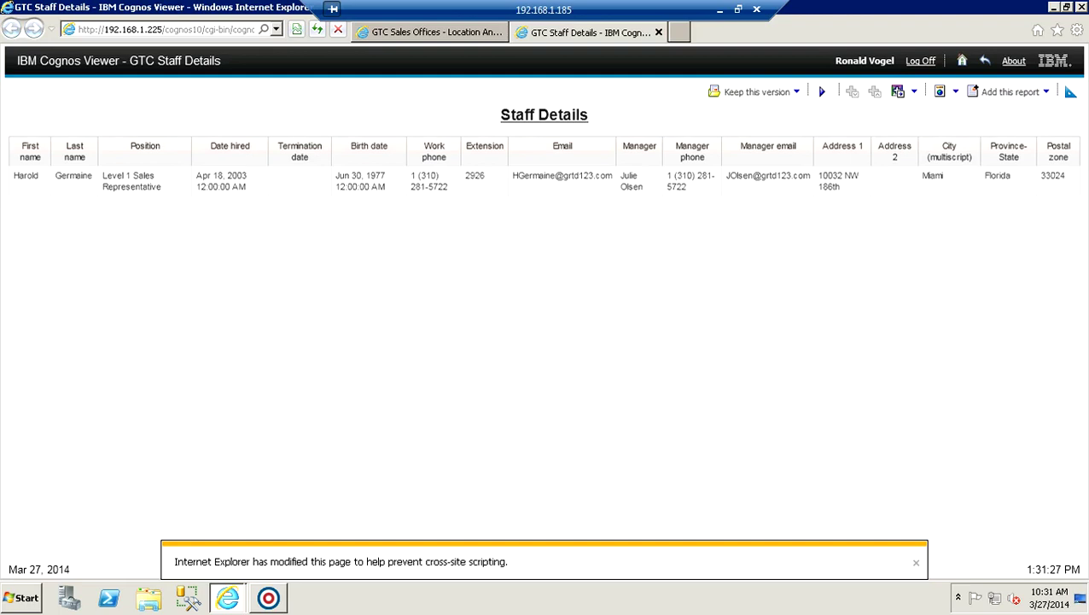
{"action": "left_click", "coordinate": [916, 561]}
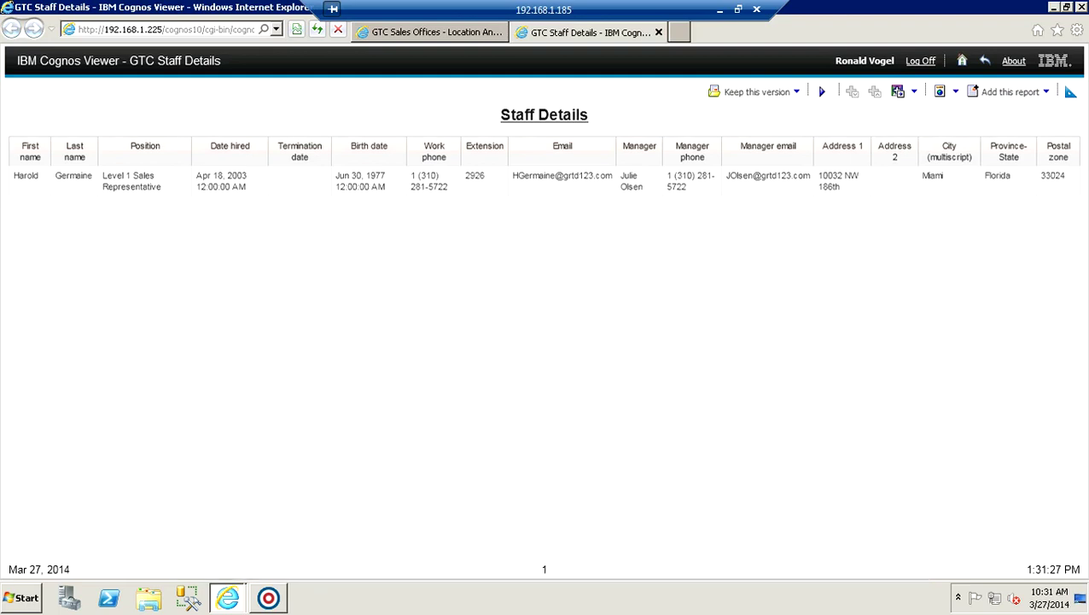
Back in Spotfire, zoom in one level, pan to Florida and make the State layer active
{"action": "left_click", "coordinate": [268, 597]}
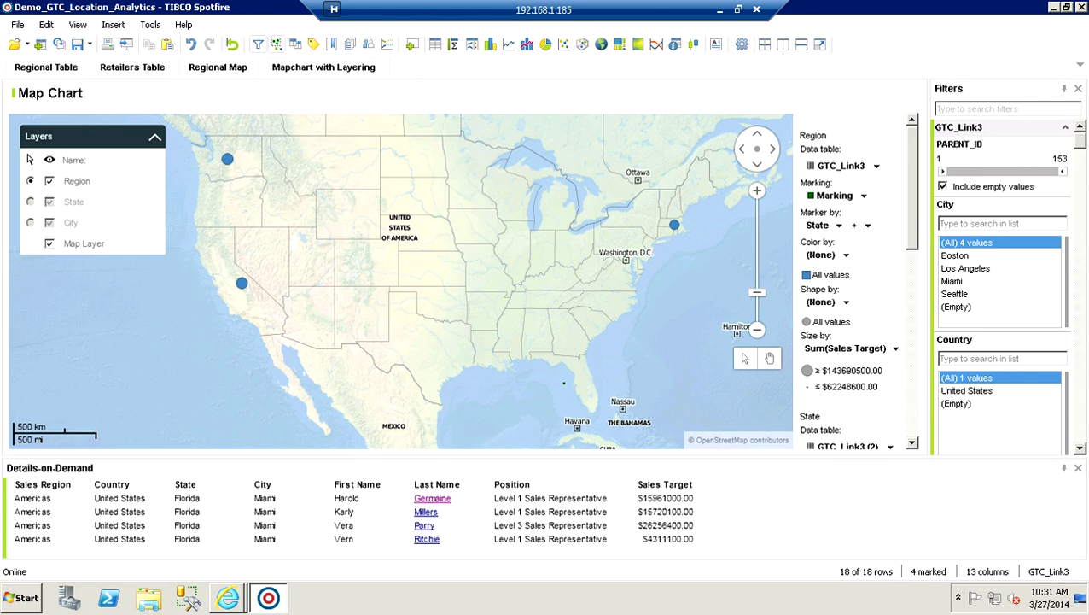
{"action": "left_click", "coordinate": [756, 190]}
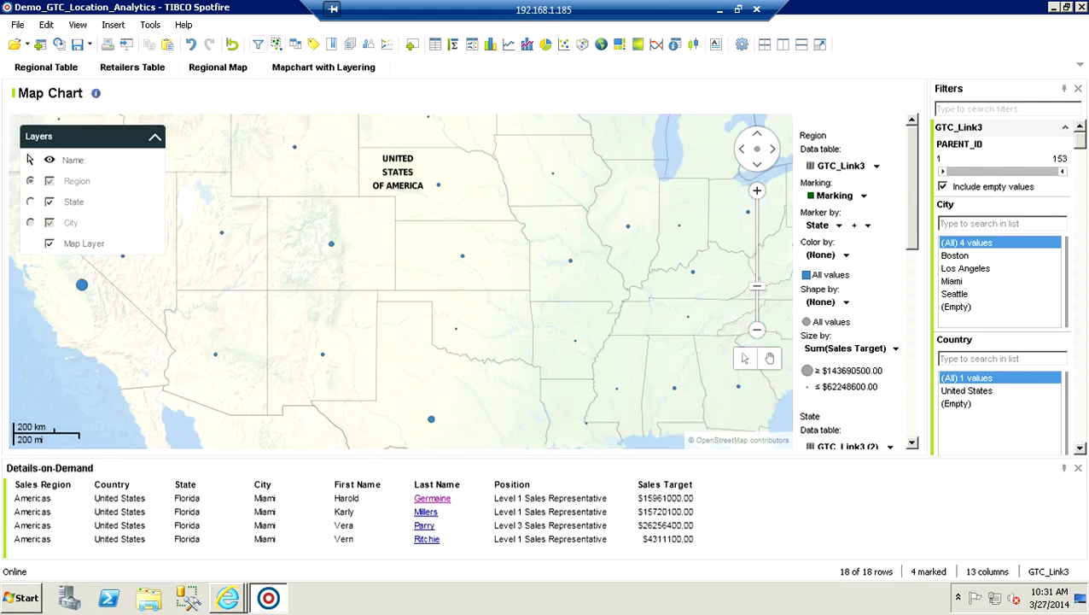
{"action": "left_click_drag", "start_coordinate": [512, 342], "coordinate": [419, 252]}
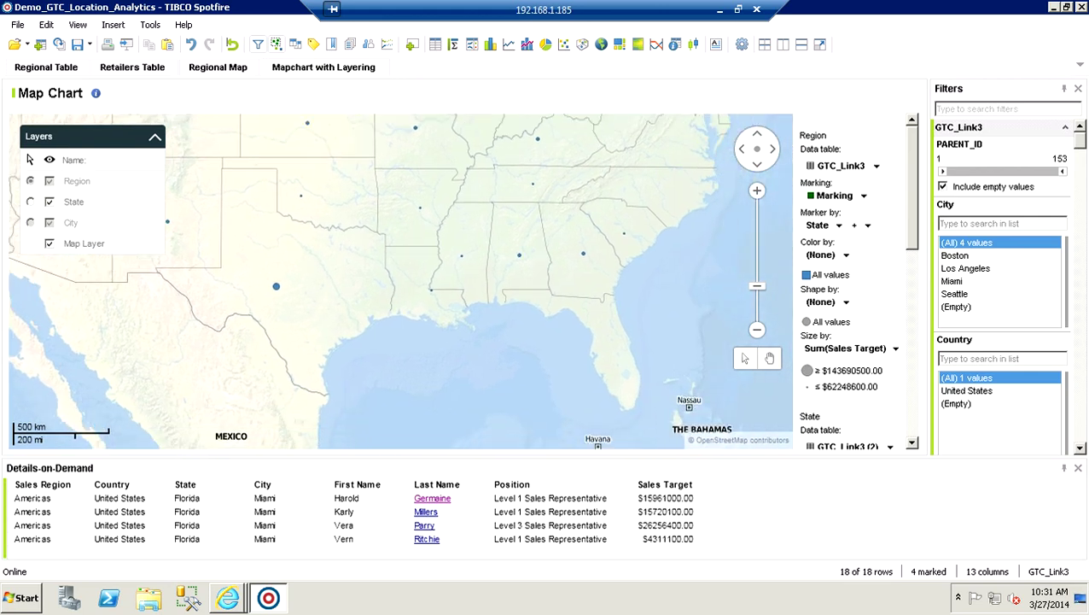
{"action": "mouse_move", "coordinate": [419, 252]}
{"action": "left_mouse_down"}
{"action": "mouse_move", "coordinate": [301, 203]}
{"action": "mouse_move", "coordinate": [234, 158]}
{"action": "left_mouse_up"}
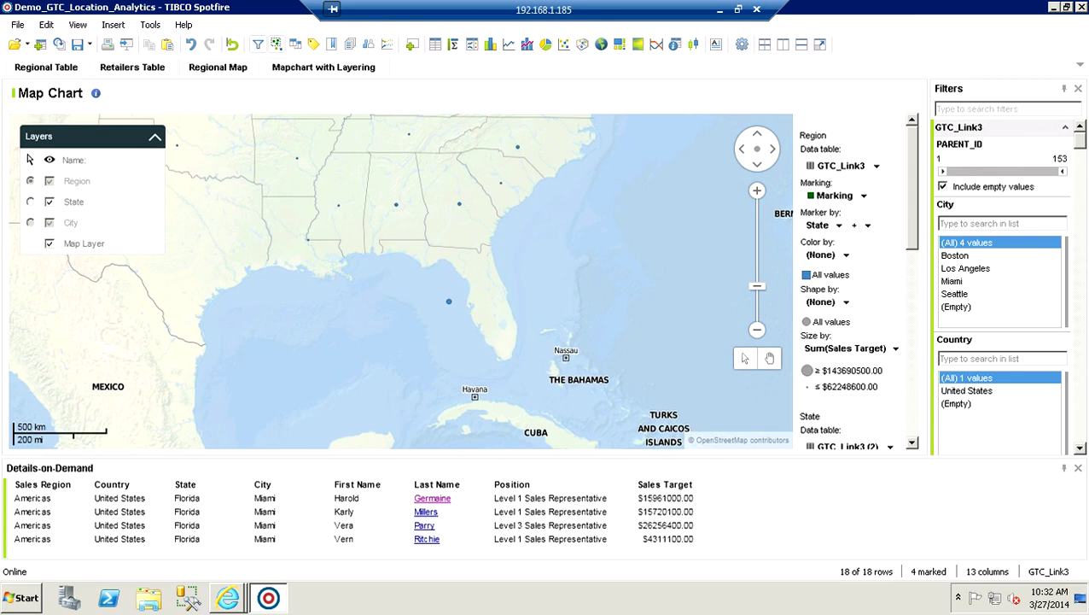
{"action": "left_click", "coordinate": [30, 201]}
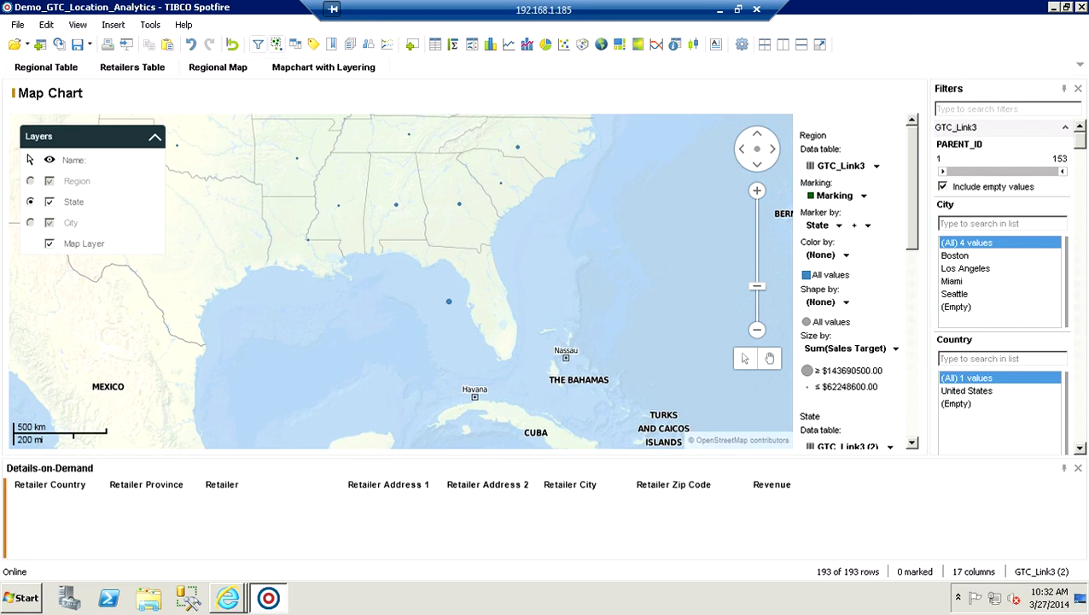
Mark Florida, zoom in two levels, activate the City layer and mark Miami's retailers
{"action": "left_click", "coordinate": [449, 300]}
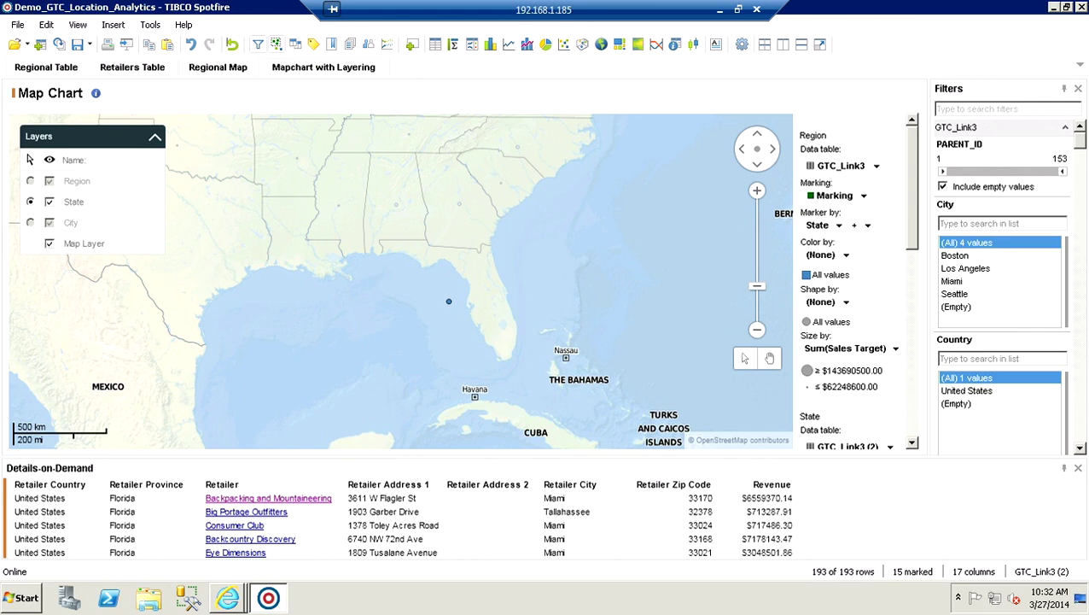
{"action": "left_click", "coordinate": [756, 190]}
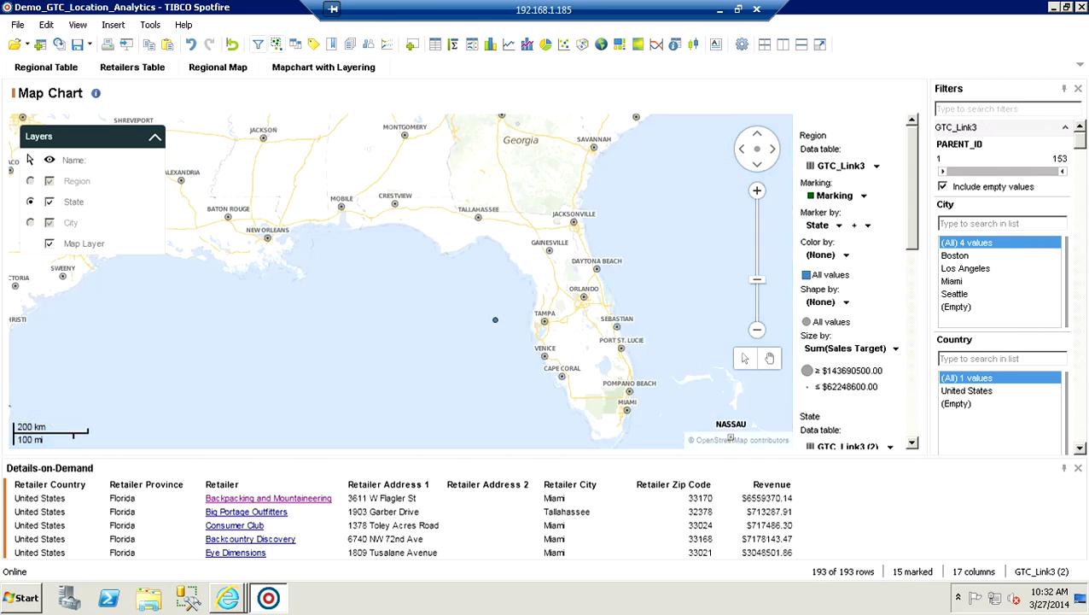
{"action": "left_click", "coordinate": [757, 190]}
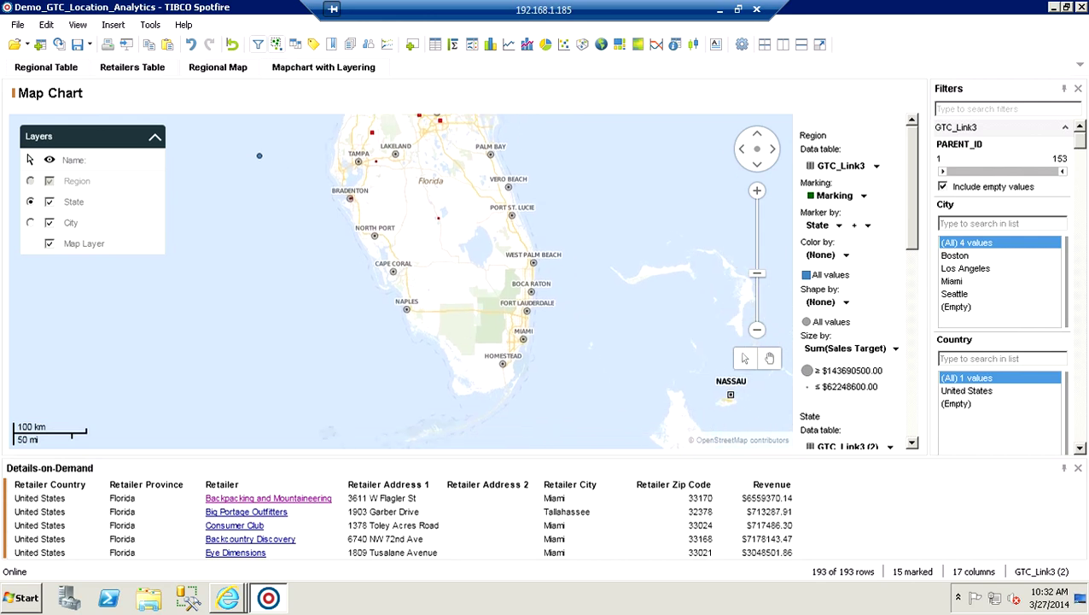
{"action": "left_click", "coordinate": [30, 222]}
{"action": "left_click", "coordinate": [522, 342]}
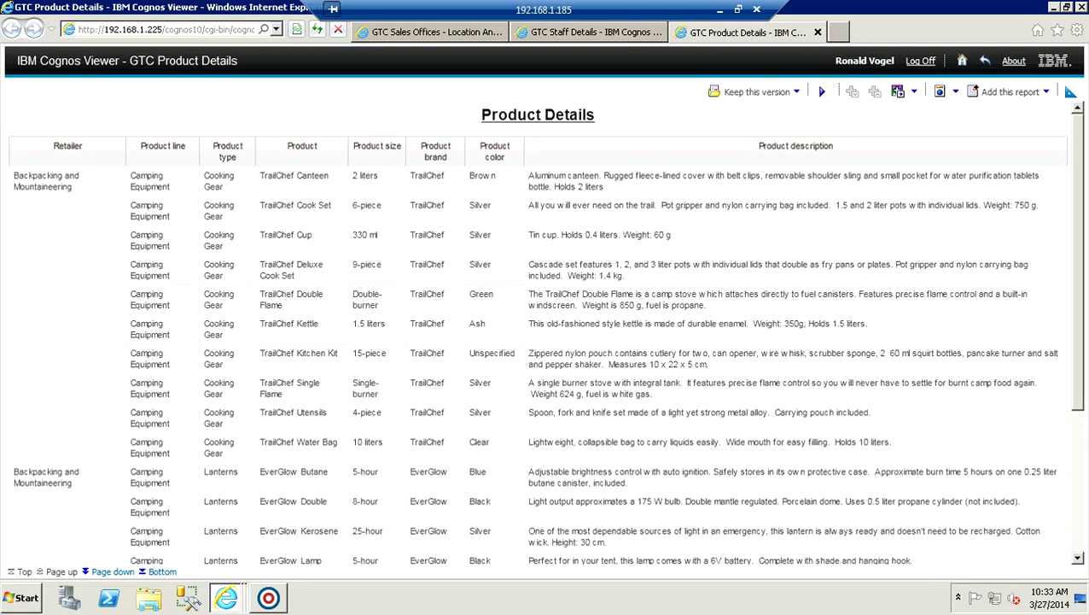
Bring the Spotfire analysis window back in front of the Cognos Product Details report
{"action": "left_click", "coordinate": [265, 563]}
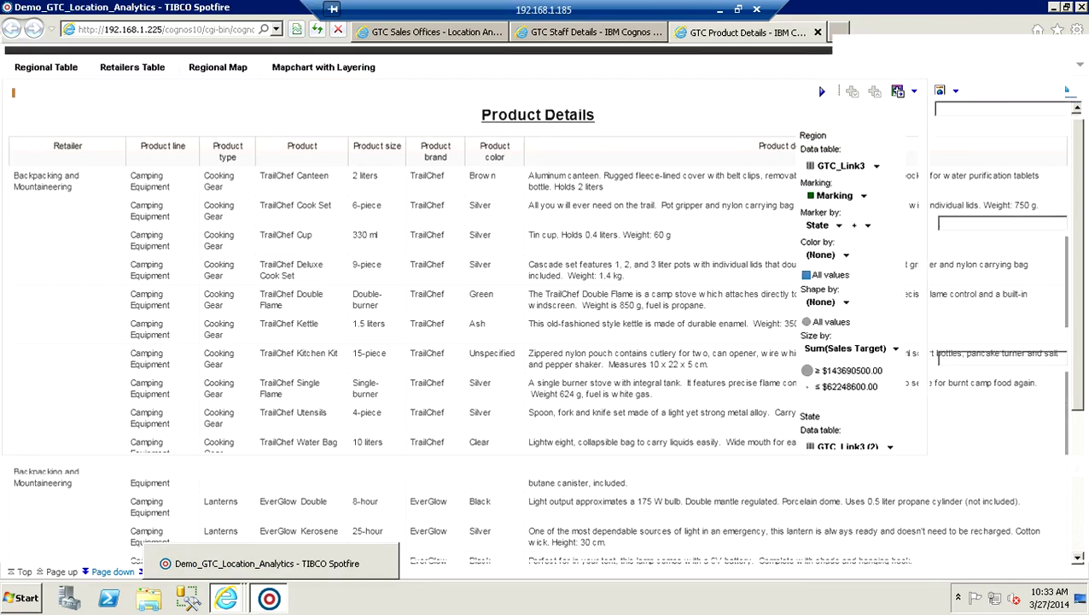